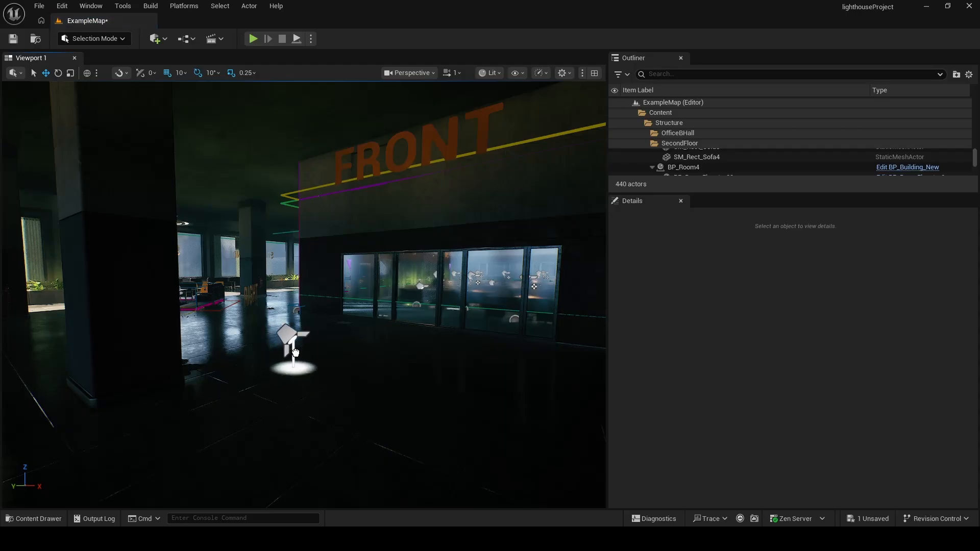
Frame the spot light in the viewport, then enlarge the Outliner and select the SpotLight actor there
key(f)
right_drag(346, 306, 452, 260)
key(f)
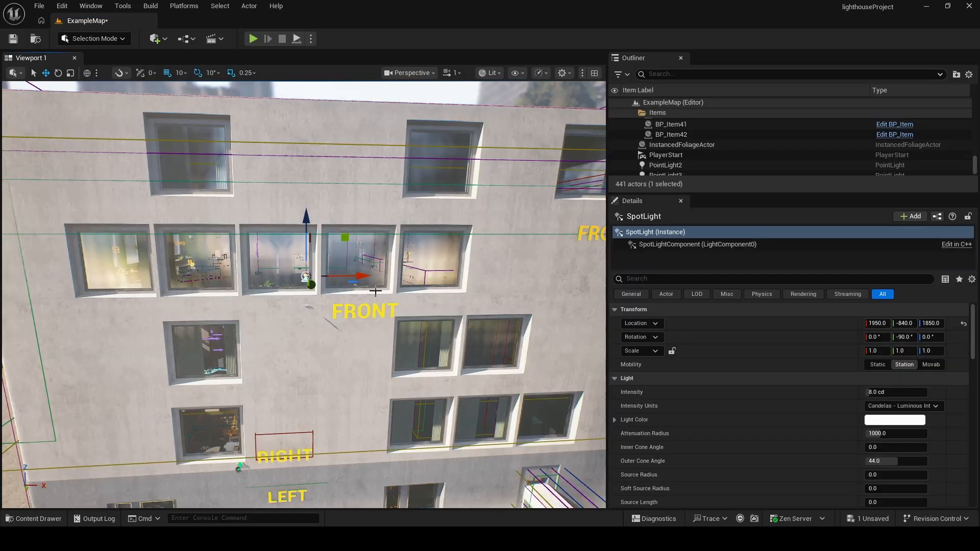
scroll(377, 287, up, 5)
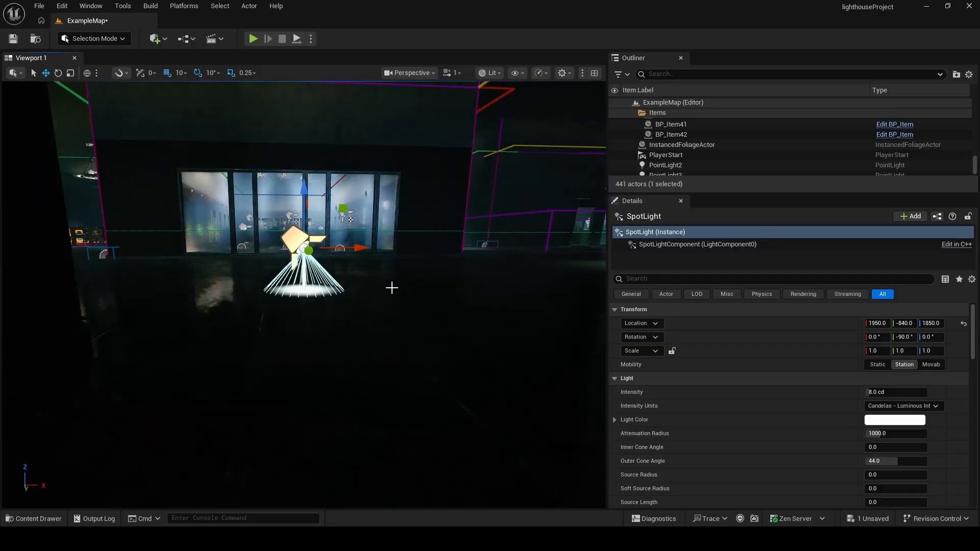
right_drag(392, 287, 327, 278)
key(f)
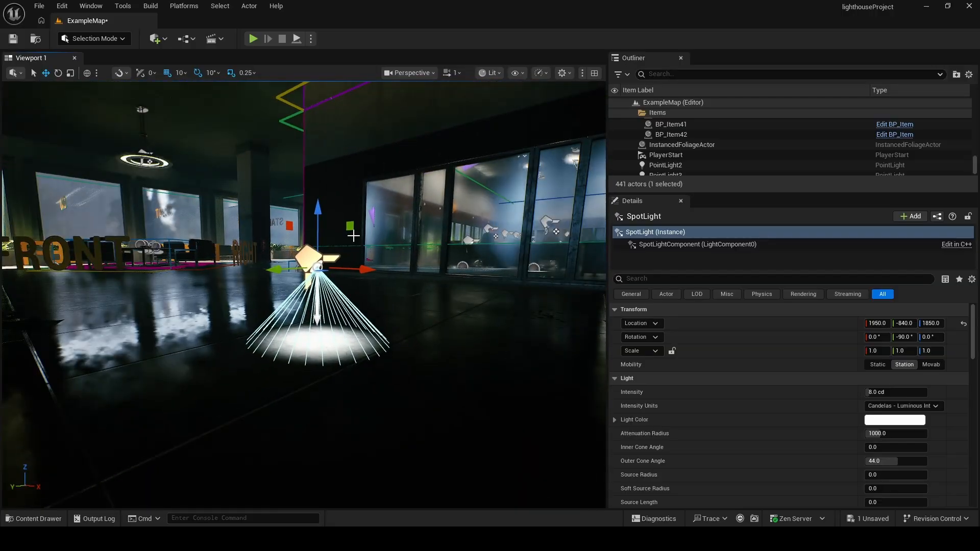
drag(776, 194, 774, 304)
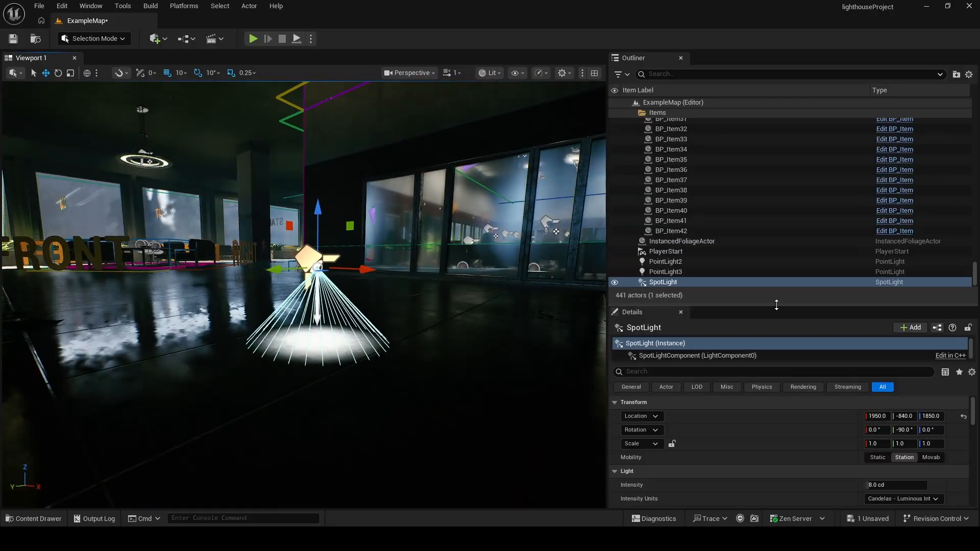
click(666, 283)
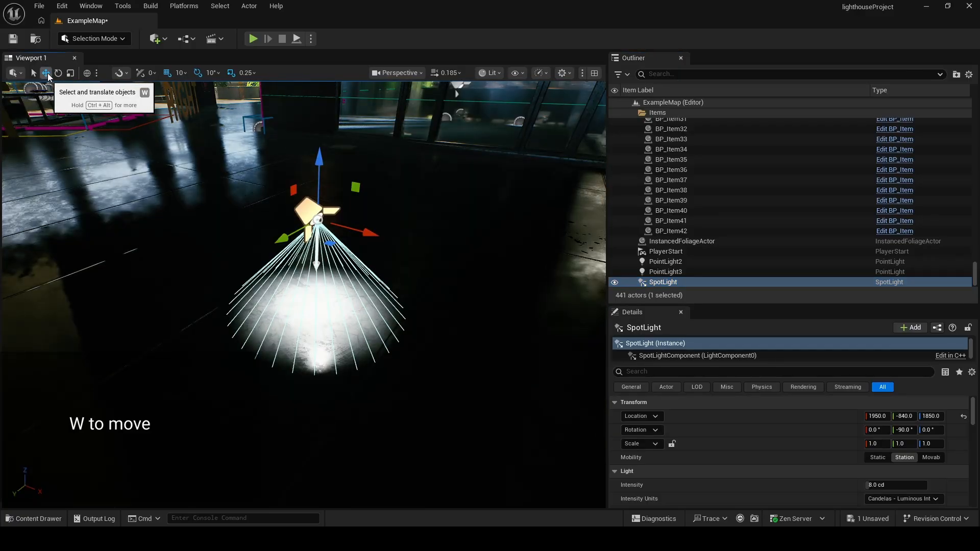
Move the spot light to X 1940, Z 1890 and rotate it about 10° so its beam tilts off vertical
drag(370, 231, 286, 229)
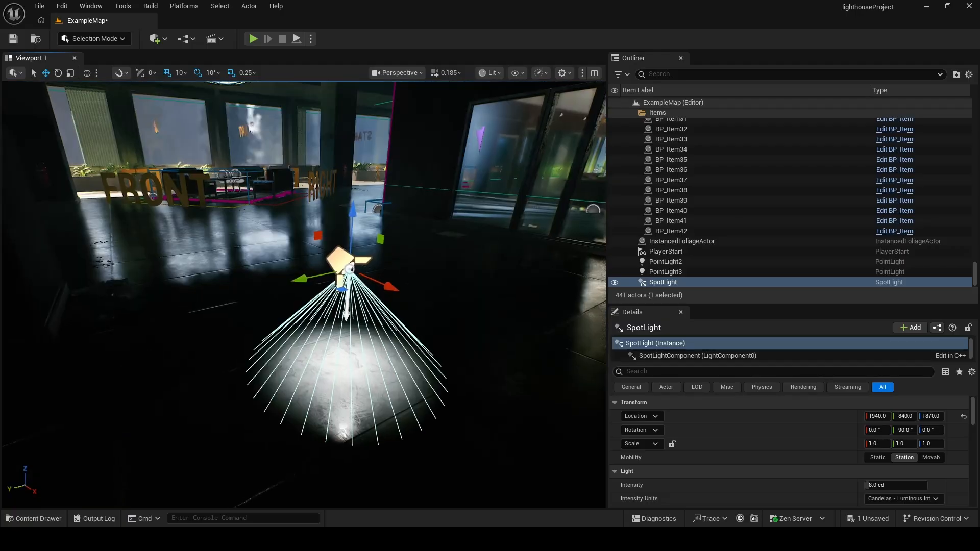
key(e)
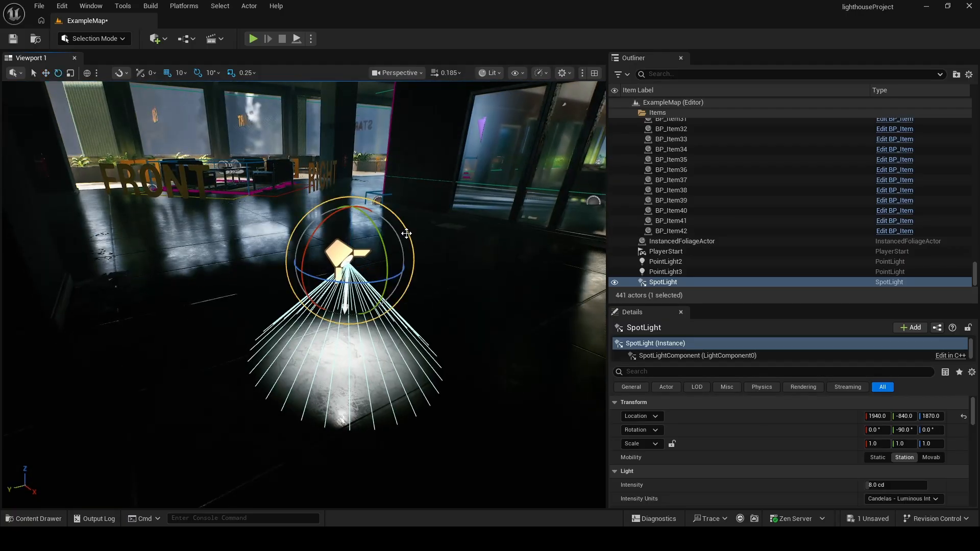
drag(298, 232, 289, 309)
key(w)
drag(353, 196, 355, 182)
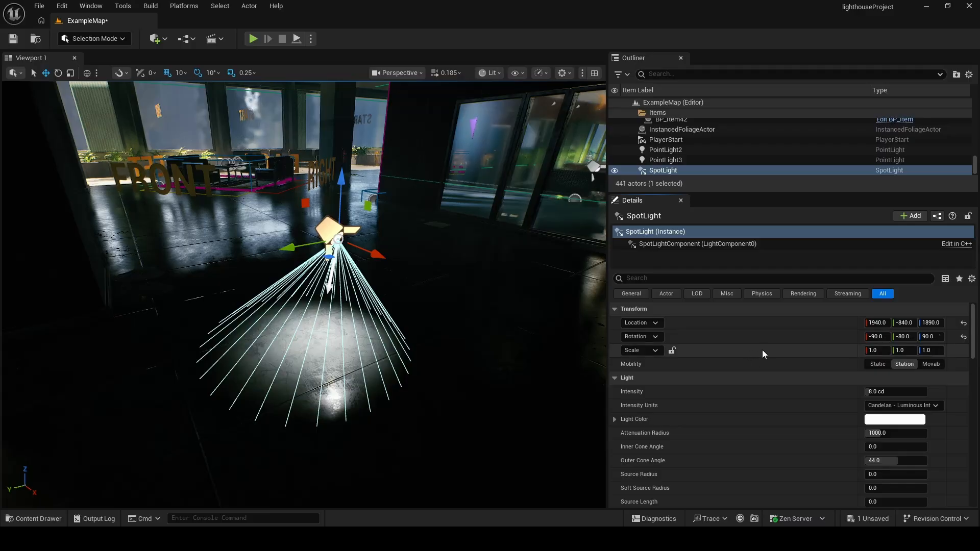
Try spot light intensities of about 30.6 cd and 8 cd, then lower the intensity to about 2 cd
mouse_move(873, 391)
mouse_down()
mouse_move(908, 392)
mouse_move(876, 391)
mouse_up()
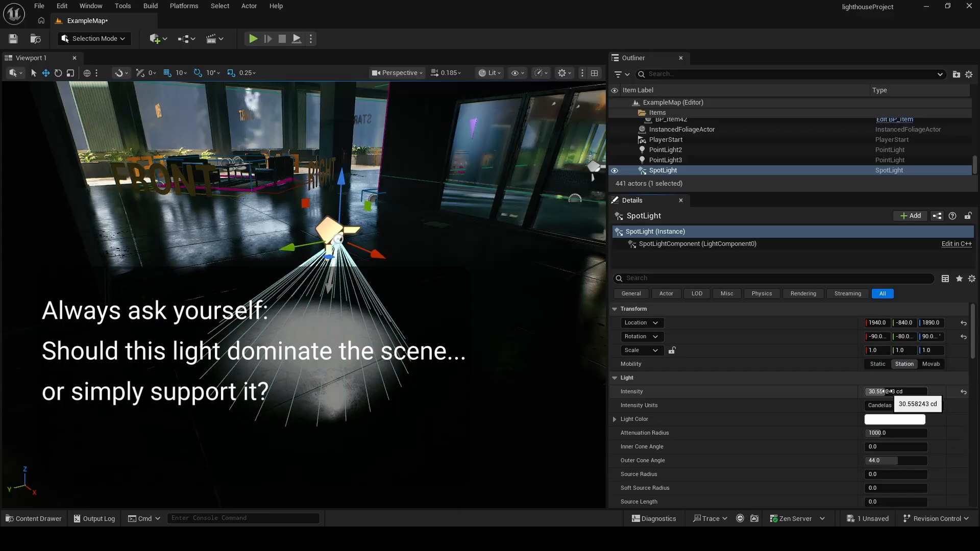
drag(886, 391, 878, 392)
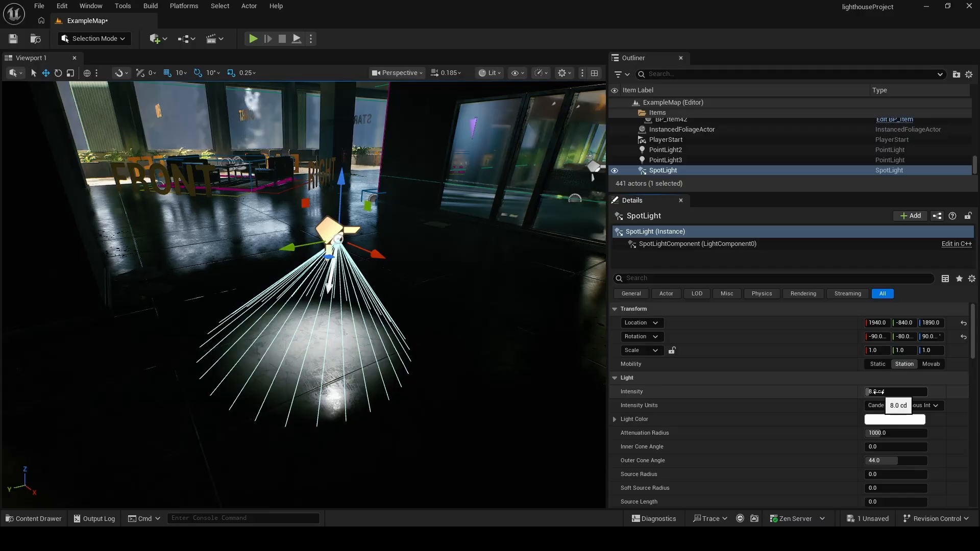
click(875, 392)
mouse_move(876, 391)
mouse_down()
mouse_move(885, 391)
mouse_move(862, 391)
mouse_up()
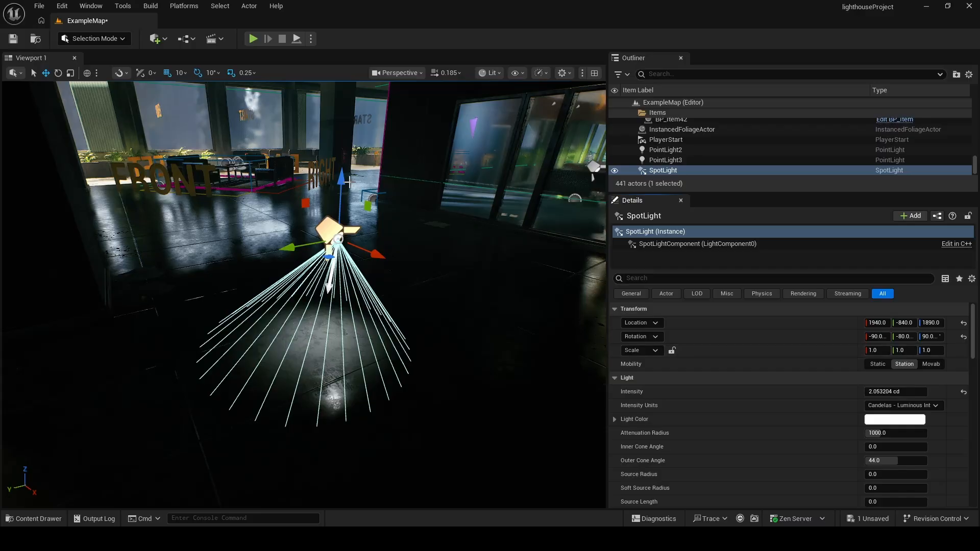
Raise the spot light to Z 2050 and reduce its attenuation radius to about 183
drag(342, 180, 360, 102)
right_drag(448, 176, 408, 123)
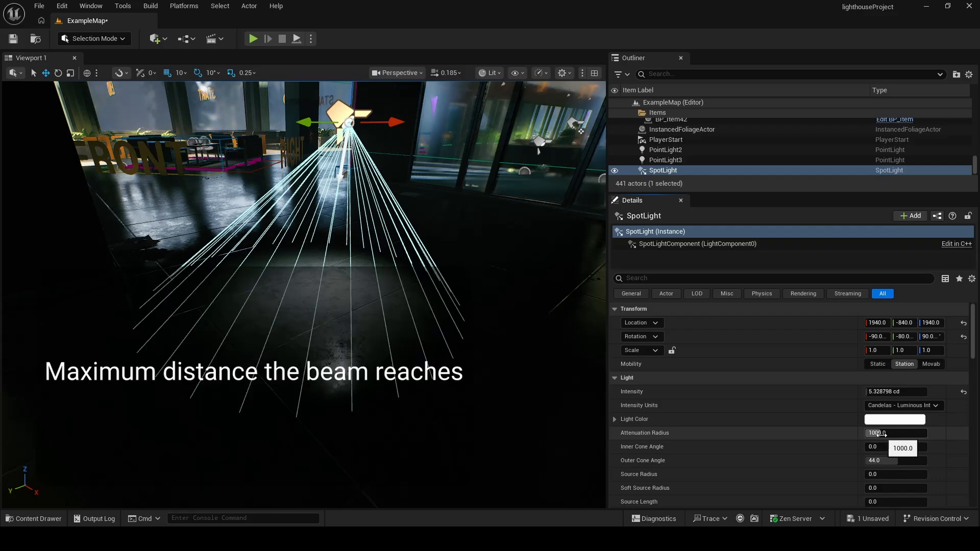
drag(882, 434, 846, 435)
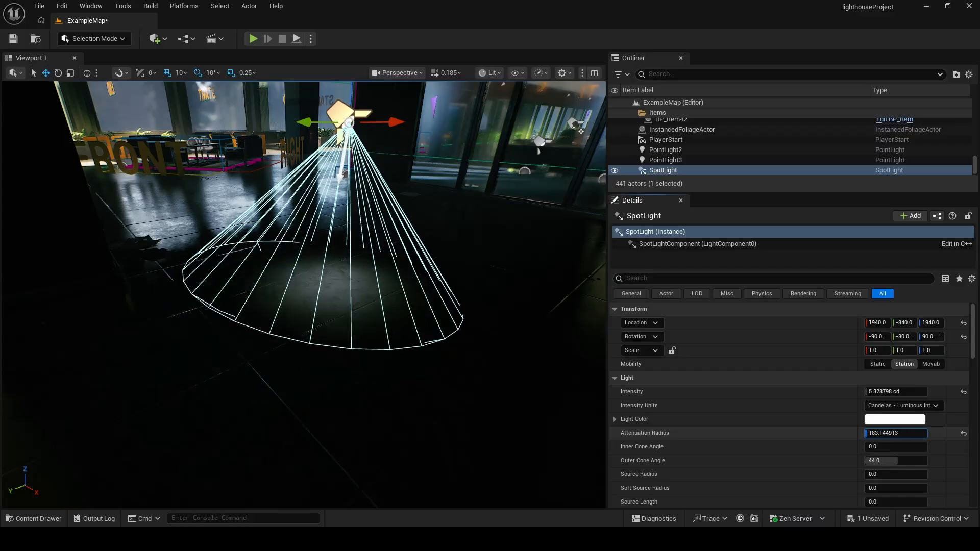
key(s)
right_drag(341, 223, 341, 223)
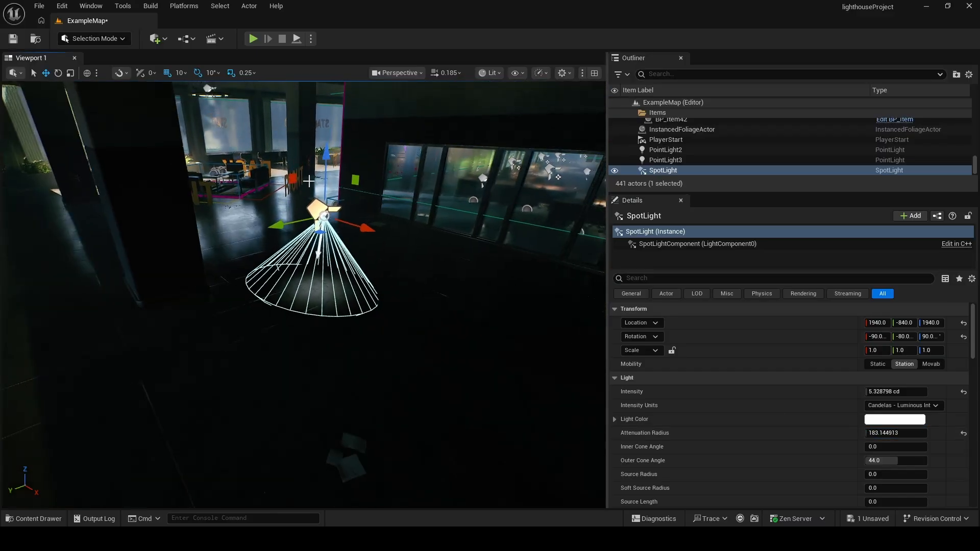
drag(331, 158, 332, 93)
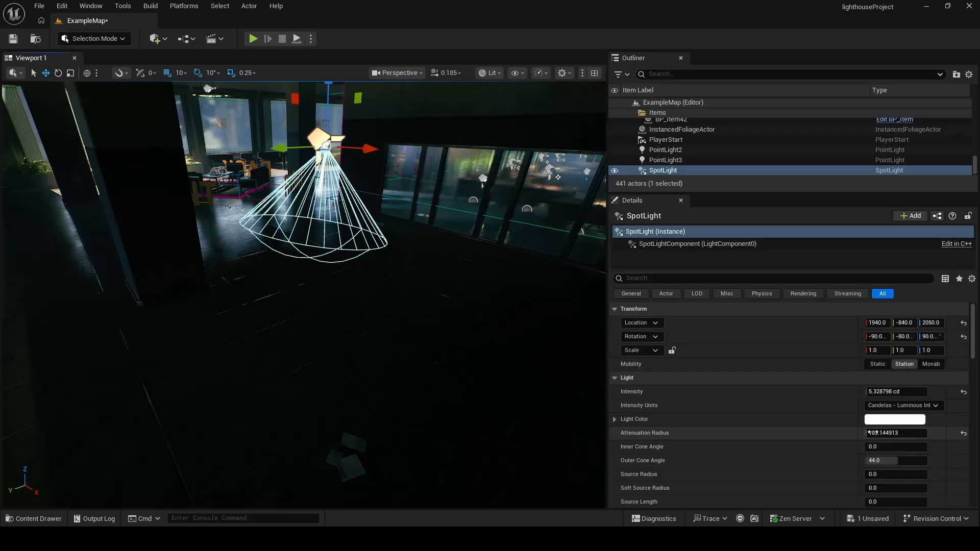
Set the spot light's intensity to about 30.4 cd and its attenuation radius to about 480
mouse_move(873, 434)
mouse_down()
mouse_move(888, 434)
mouse_move(870, 432)
mouse_up()
mouse_move(874, 393)
mouse_down()
mouse_move(925, 392)
mouse_move(875, 393)
mouse_up()
drag(869, 432, 911, 432)
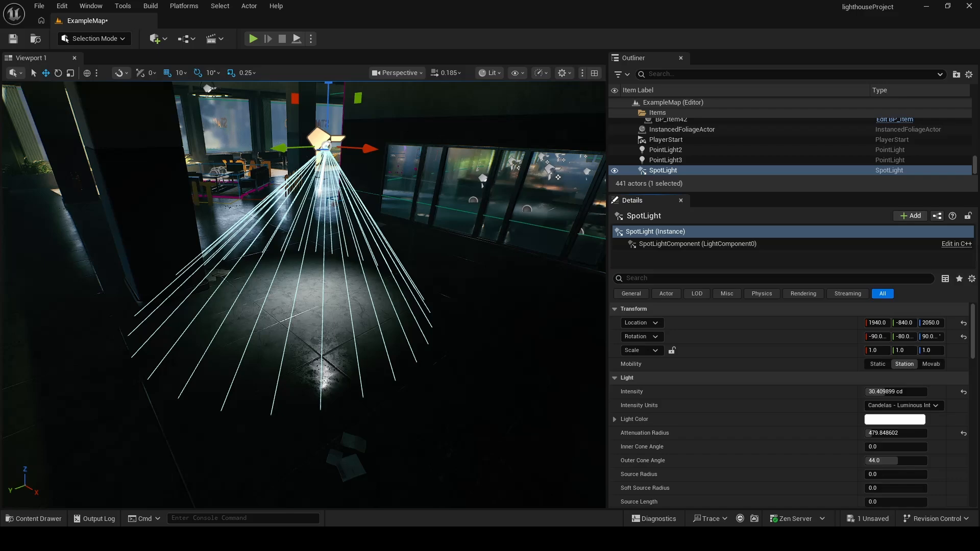
Experiment with the spot light's cones, setting the inner cone angle to about 16.8 and the outer cone angle to about 55.4
scroll(728, 397, down, 2)
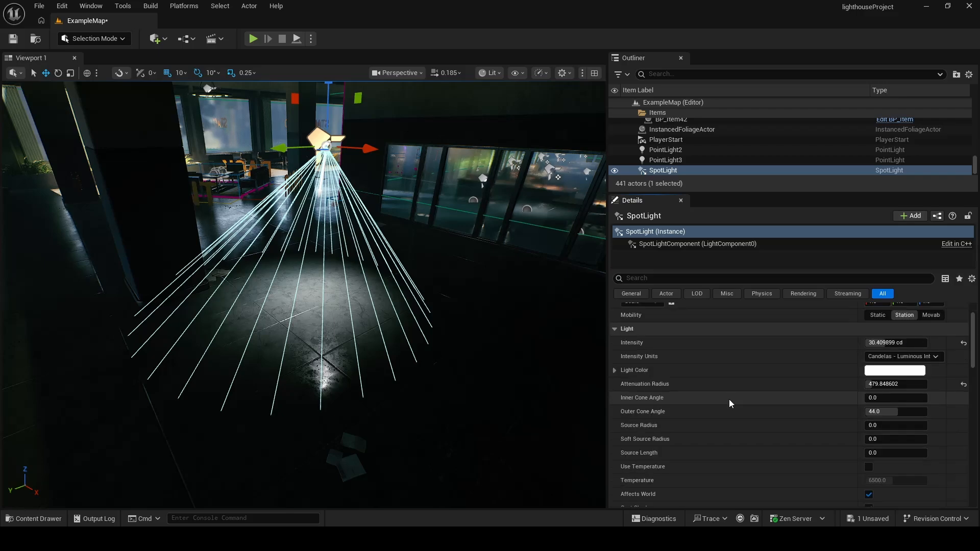
mouse_move(870, 398)
mouse_down()
mouse_move(892, 397)
mouse_move(870, 398)
mouse_up()
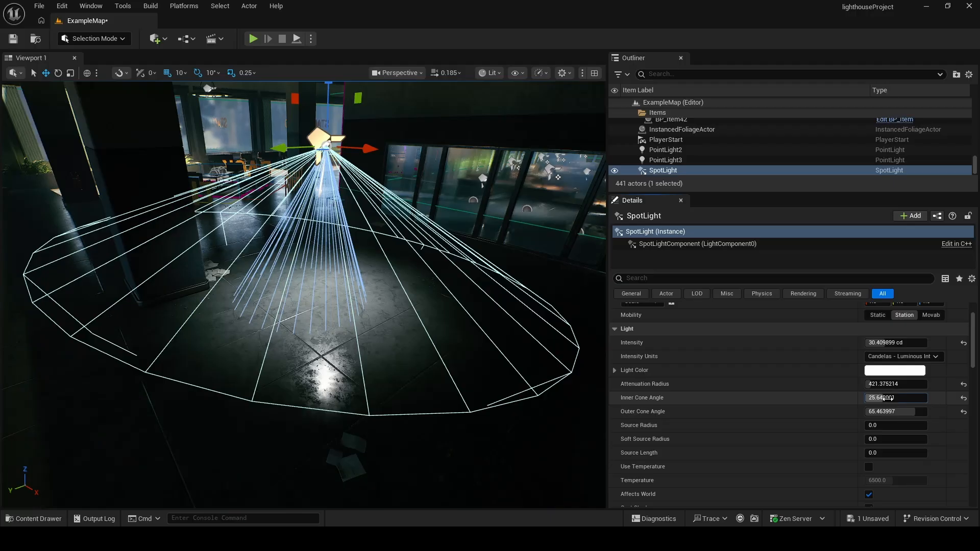
mouse_move(888, 398)
mouse_down()
mouse_move(908, 397)
mouse_move(895, 398)
mouse_up()
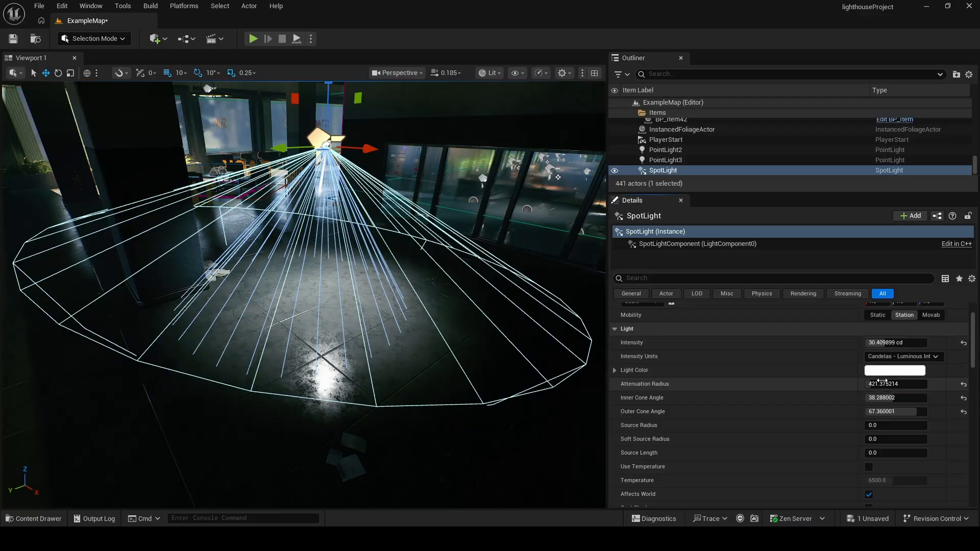
drag(903, 412, 871, 412)
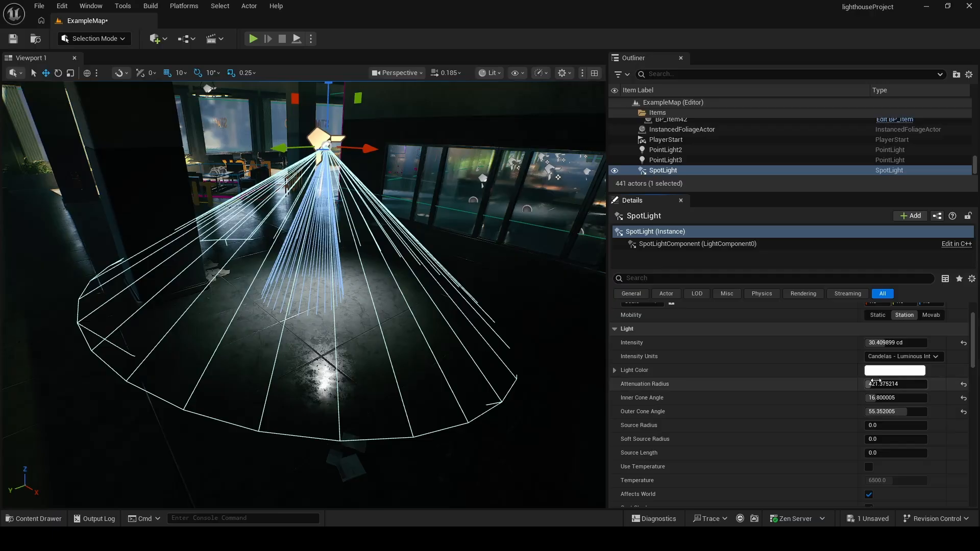
Set the spot light's attenuation radius to about 630 and preview the floor lighting without editor overlays
drag(895, 383, 876, 383)
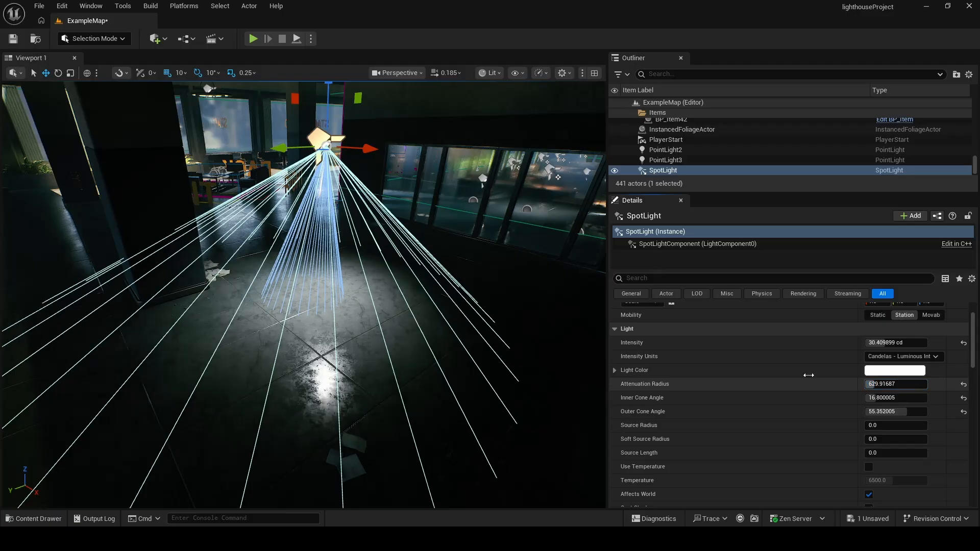
right_drag(474, 301, 426, 306)
key(g)
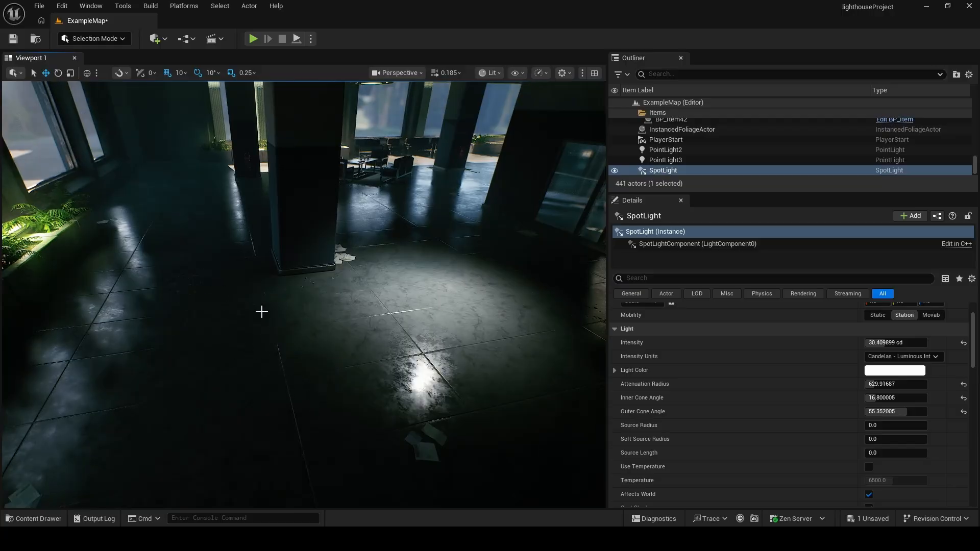
key(g)
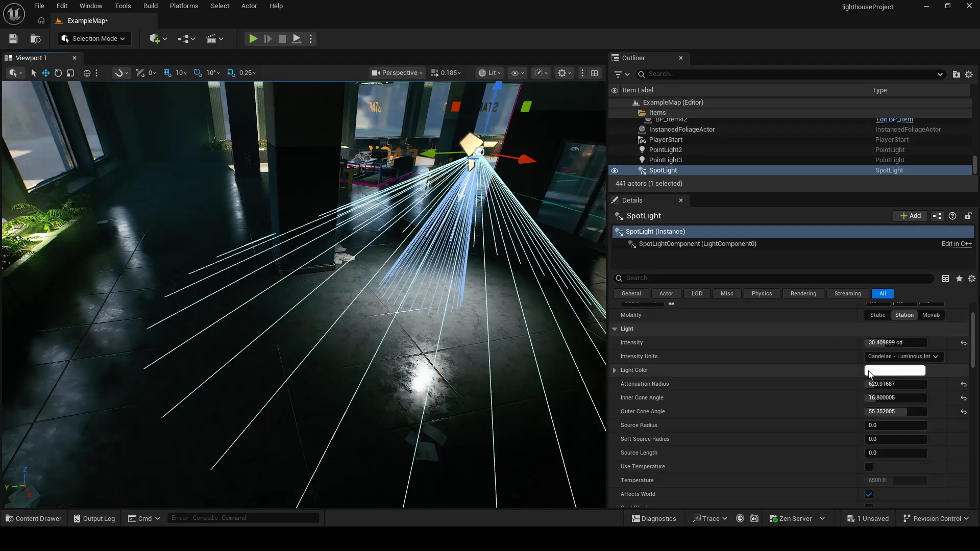
Vary the spot light's outer cone angle and inspect the edge of the light pool on the floor
drag(901, 411, 868, 411)
key(g)
right_drag(497, 329, 602, 337)
key(w)
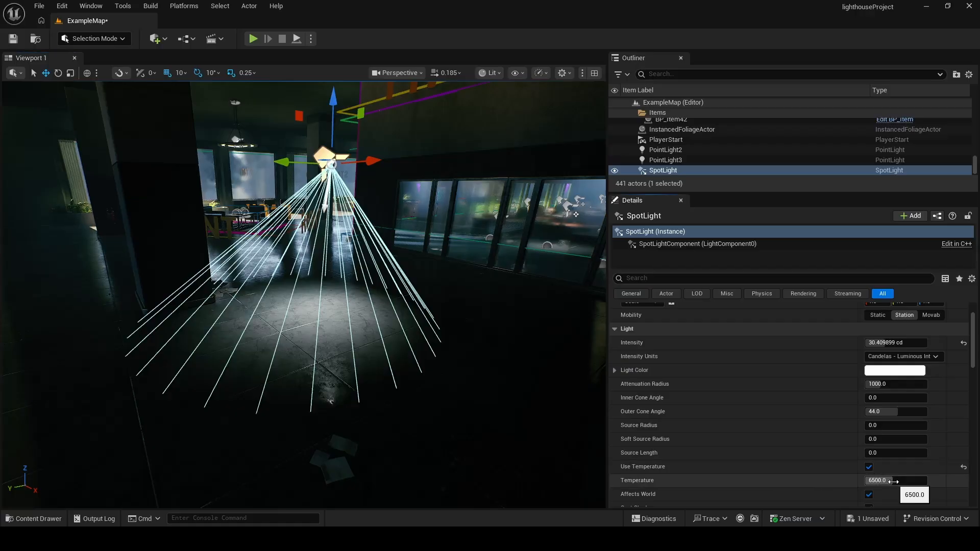
Set the spot light's colour temperature to about 10846
drag(893, 481, 919, 481)
scroll(791, 403, down, 3)
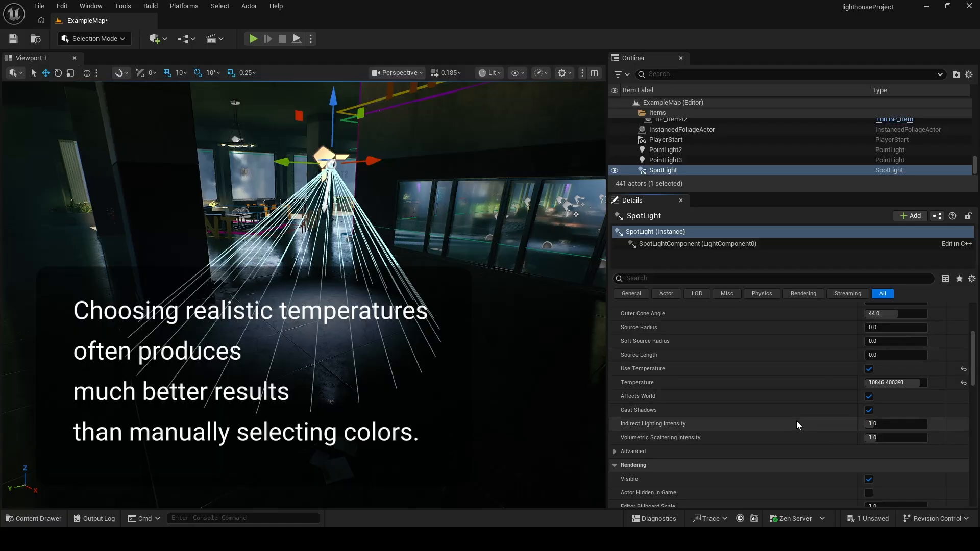
scroll(796, 420, up, 2)
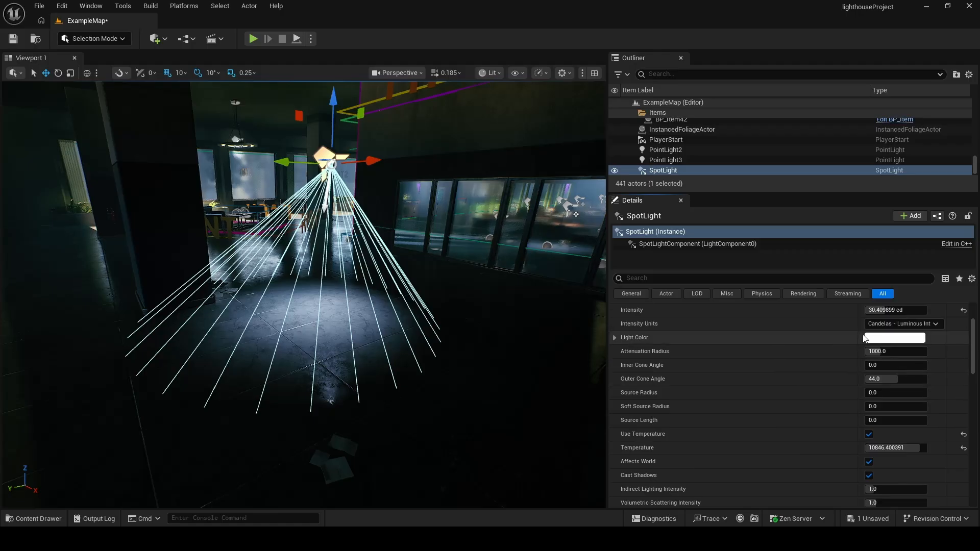
Change the spot light's light colour to a light green
click(894, 337)
mouse_move(701, 313)
mouse_down()
mouse_move(731, 309)
mouse_move(679, 341)
mouse_up()
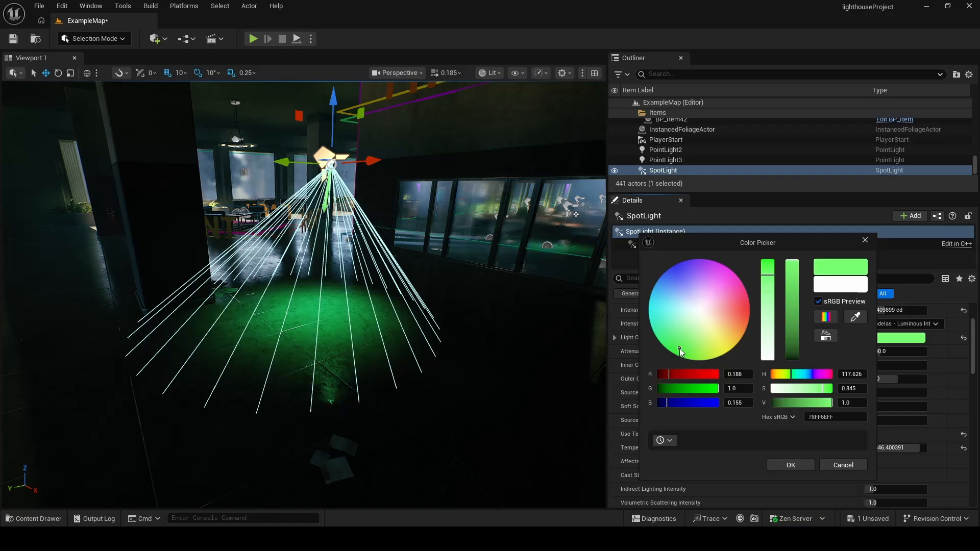
click(790, 465)
Place a basic cube on the floor inside the spot light's pool of light
right_drag(306, 296, 205, 296)
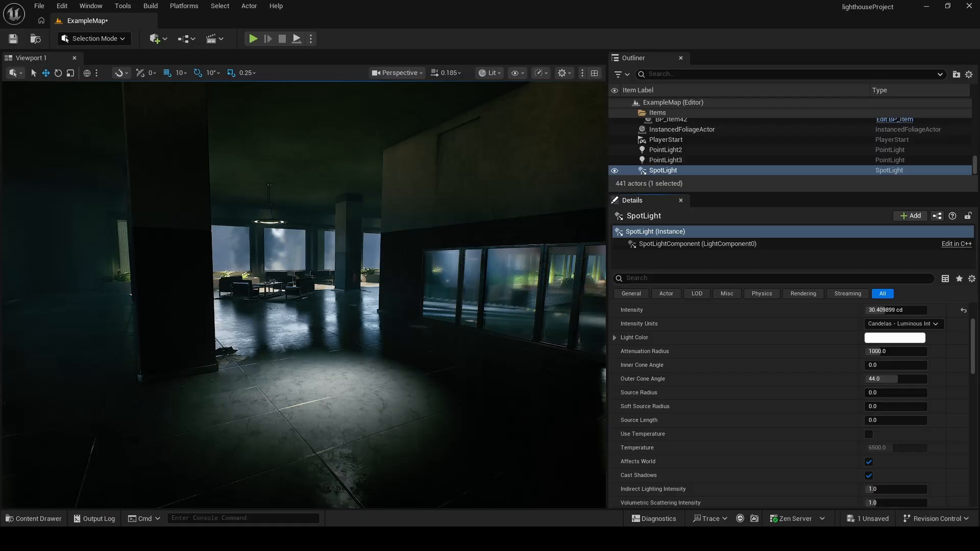
click(156, 38)
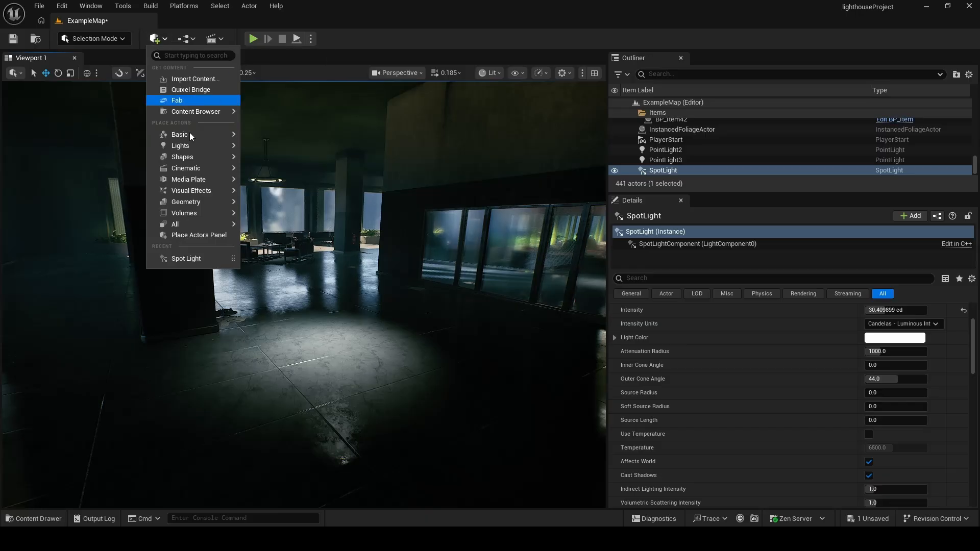
mouse_move(185, 160)
drag(271, 160, 330, 352)
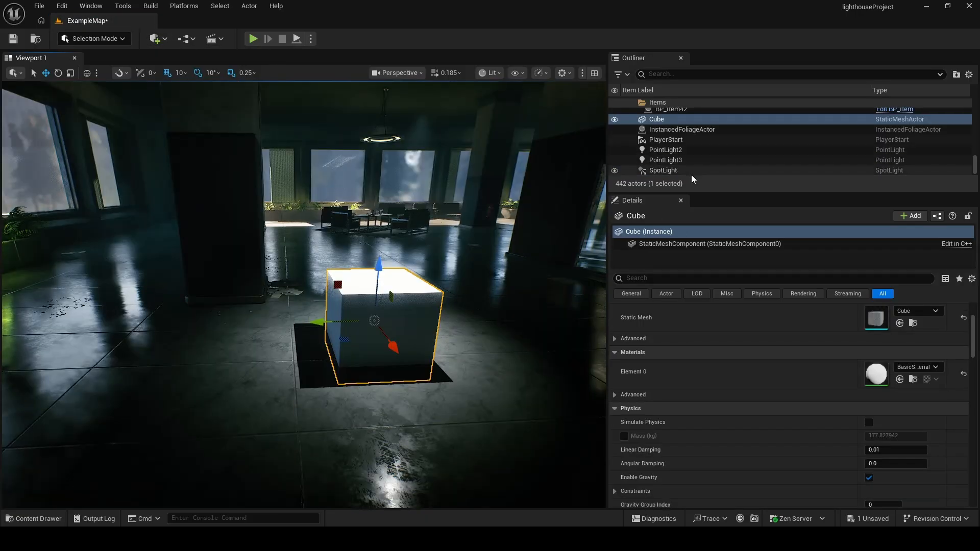
Lower the spot light and shift it along the Y axis to one side of the cube
click(689, 170)
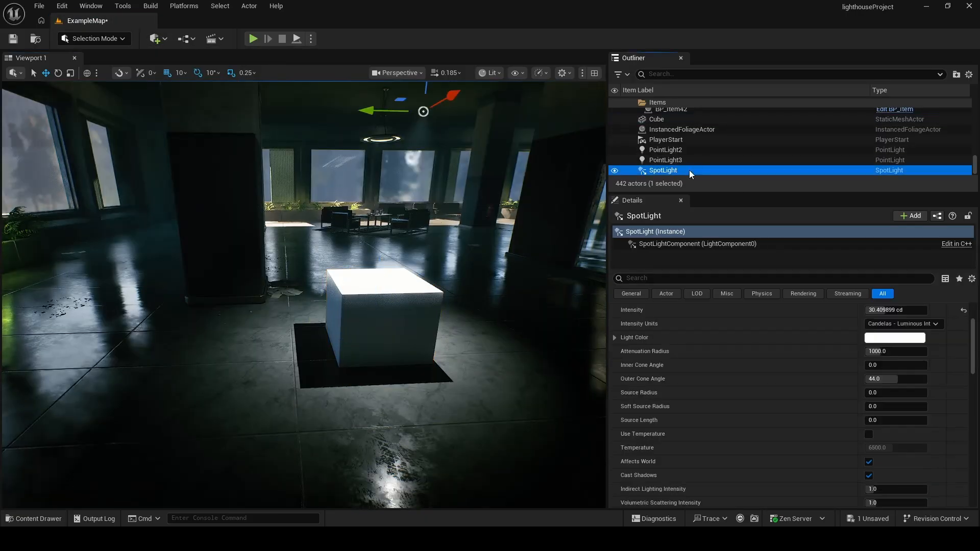
drag(423, 94, 431, 146)
key(d)
right_drag(459, 181, 389, 165)
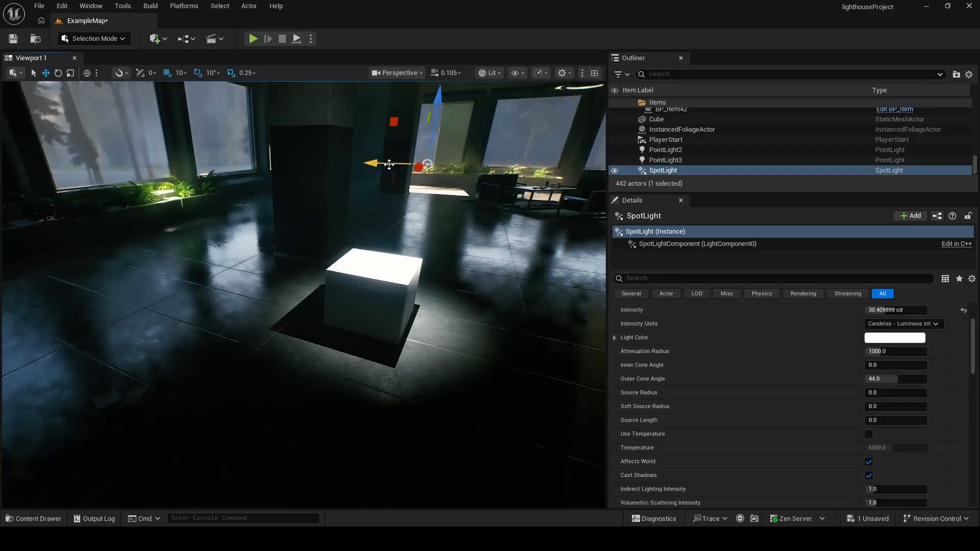
drag(389, 165, 461, 168)
key(g)
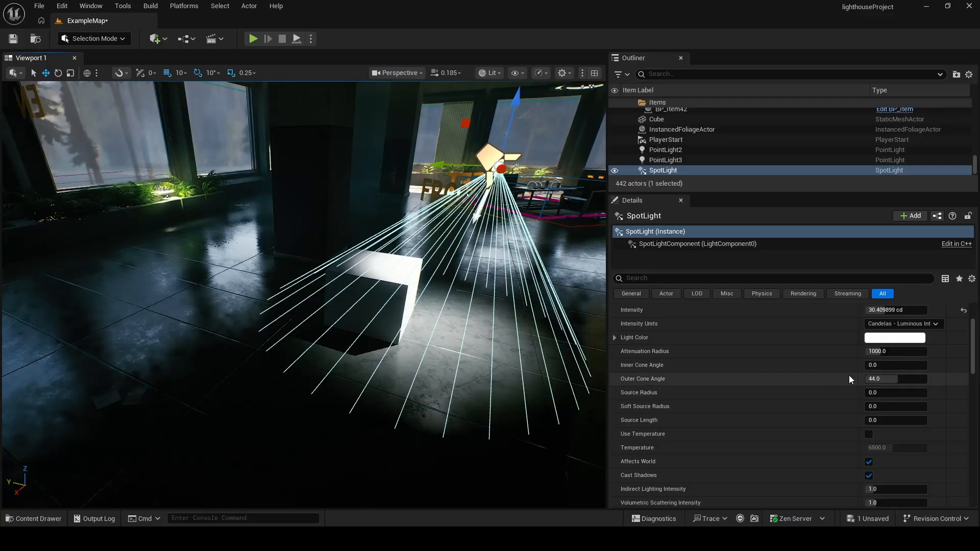
Rotate the spot light by -20° towards the cube and view the cast shadow without editor overlays
key(e)
drag(469, 113, 451, 128)
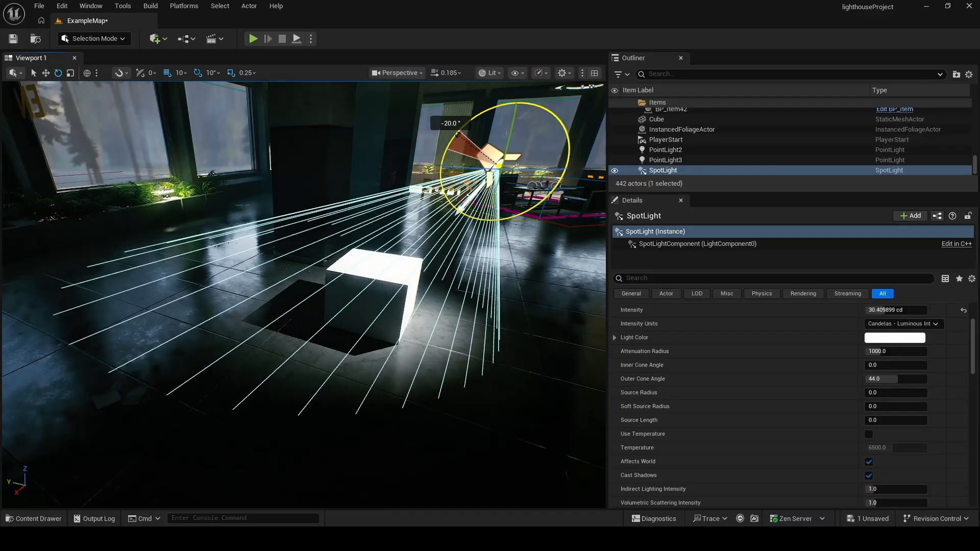
key(g)
right_drag(328, 196, 398, 197)
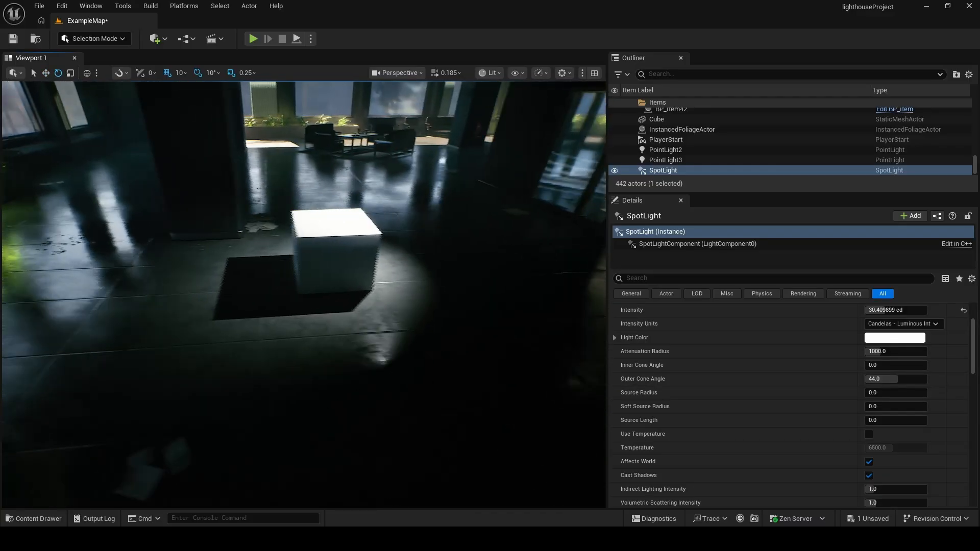
Increase the spot light's source radius to 368 and examine the cube's shadow
mouse_move(369, 355)
right_down()
mouse_move(363, 408)
mouse_move(375, 390)
mouse_move(370, 355)
right_up()
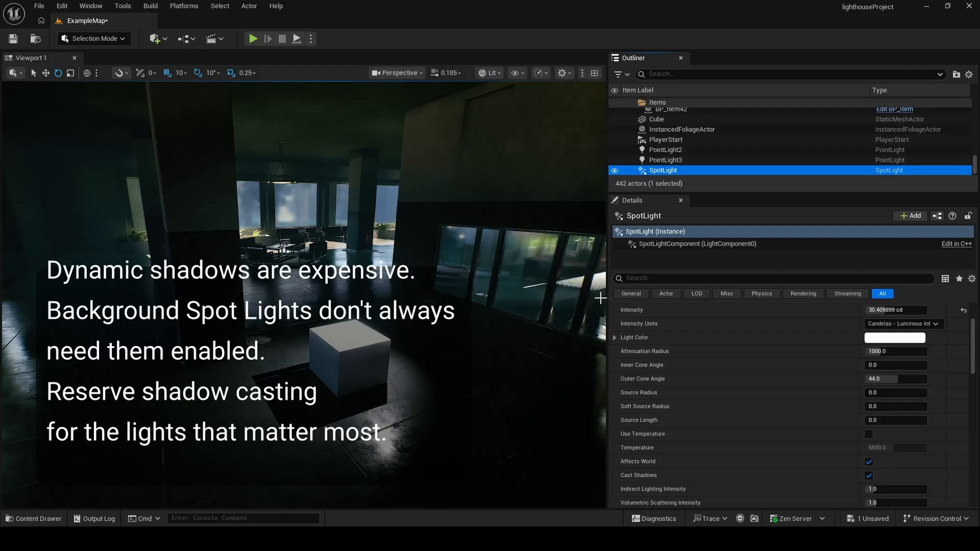
click(703, 392)
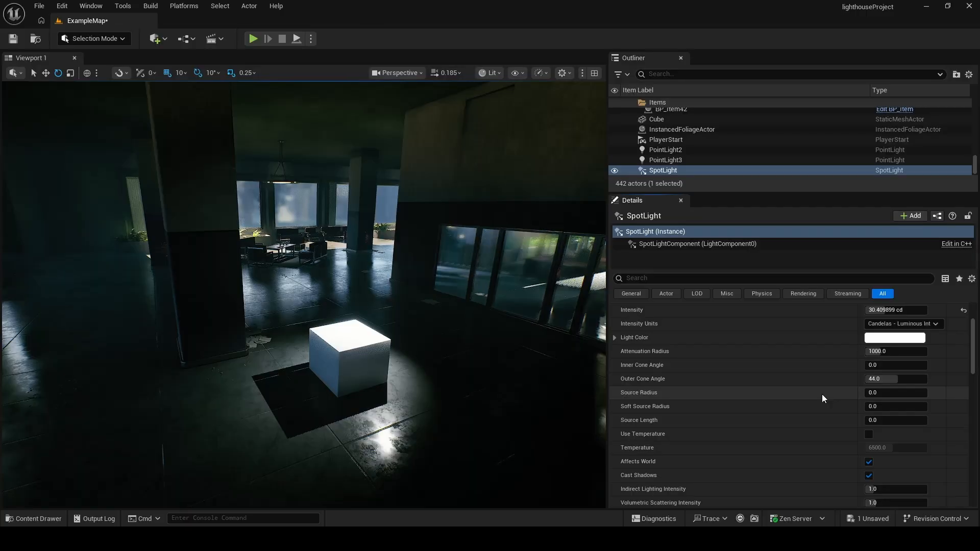
click(895, 393)
drag(886, 393, 887, 392)
right_drag(341, 255, 349, 246)
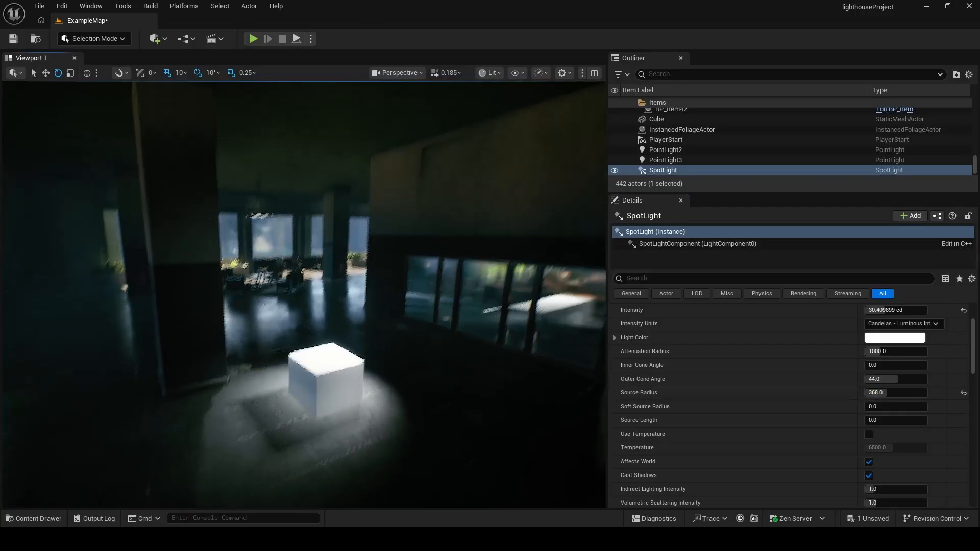
Raise the spot light, shift it away from the cube and tilt it towards the cube, viewing the shadow without editor overlays
key(g)
drag(370, 257, 371, 221)
drag(330, 254, 396, 212)
key(e)
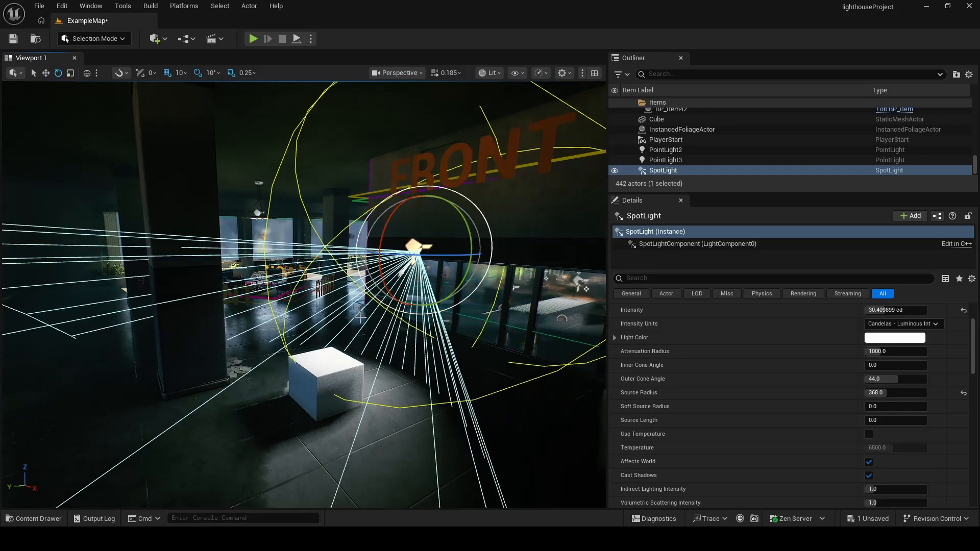
key(g)
mouse_move(395, 212)
right_down()
mouse_move(390, 286)
mouse_move(391, 222)
right_up()
key(w)
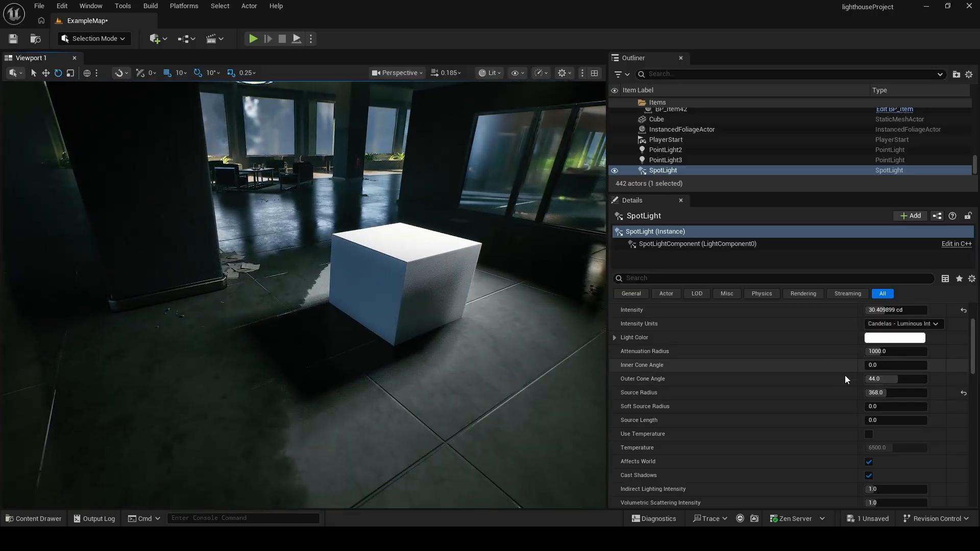
Reduce the spot light's source radius to about 8 and examine the cube's shadow edges
click(898, 379)
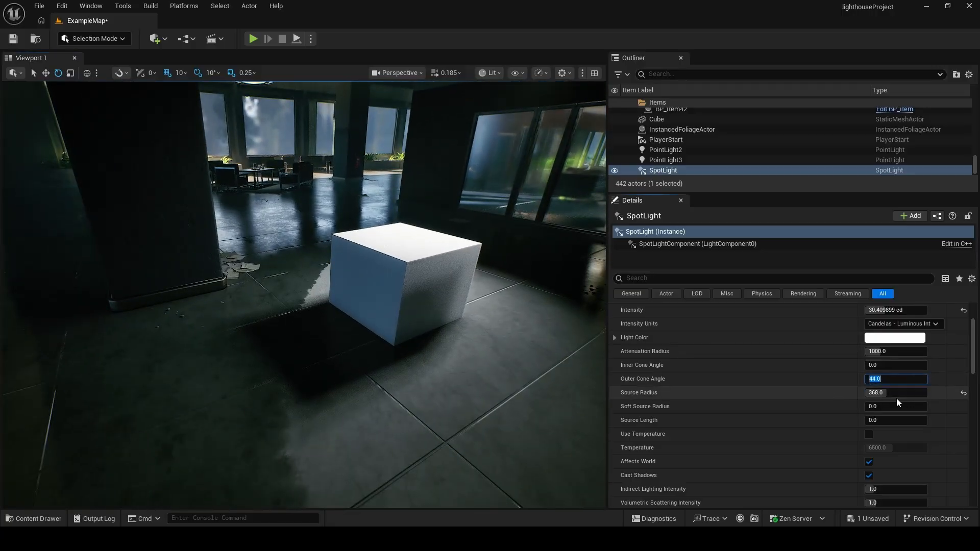
drag(887, 394, 868, 394)
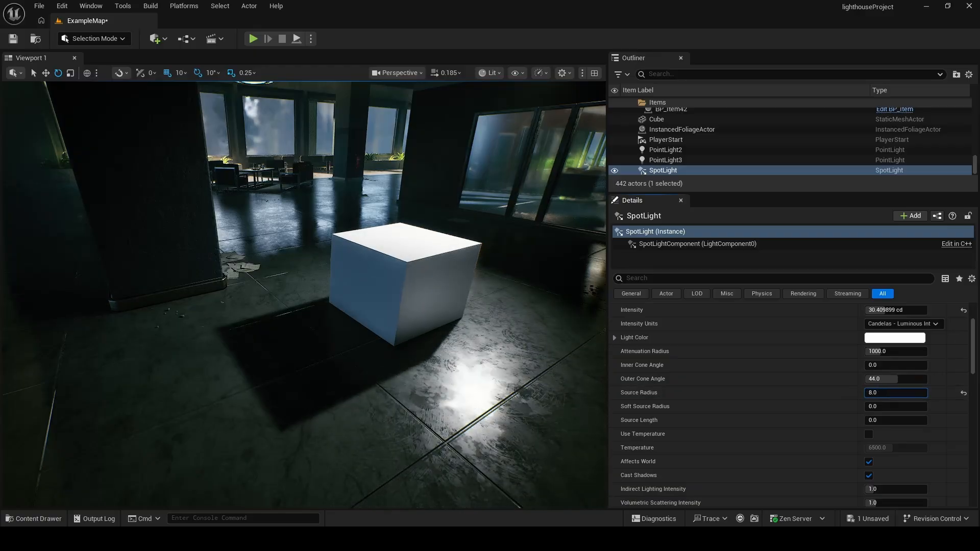
mouse_move(868, 393)
mouse_down()
mouse_move(886, 393)
mouse_move(869, 393)
mouse_up()
right_drag(439, 293, 443, 288)
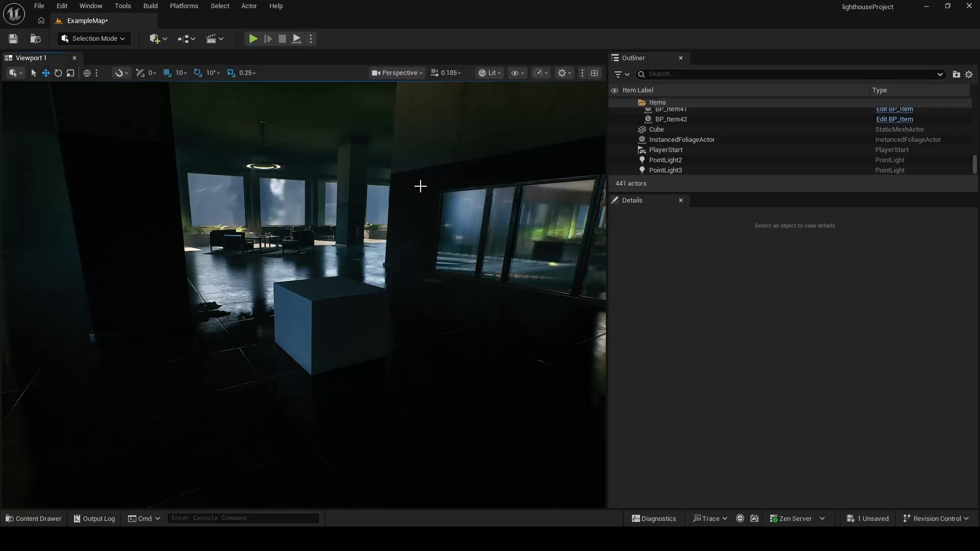
Place a new spot light beside the cube, raise it to a Z location of 2010 and tilt it 40° towards the cube
click(155, 39)
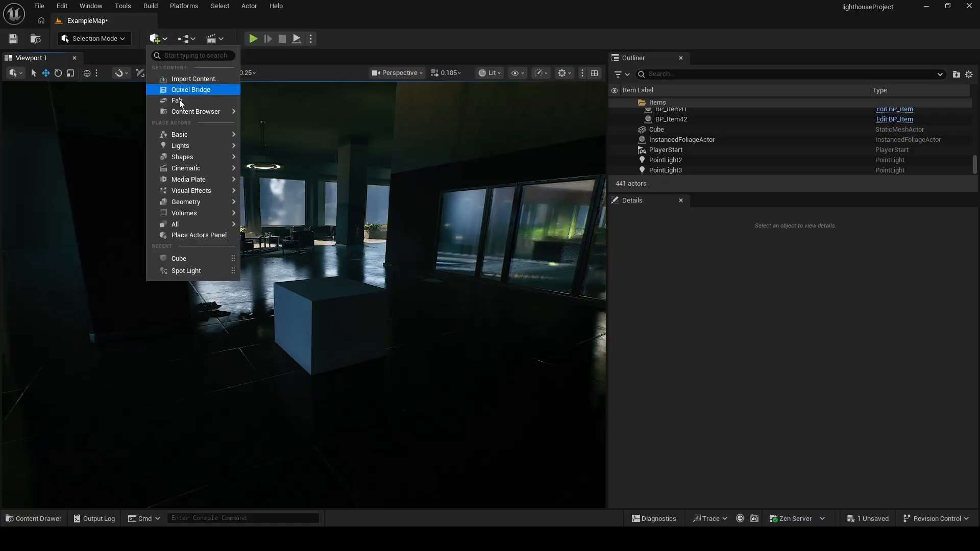
mouse_move(192, 145)
drag(292, 161, 417, 321)
drag(422, 253, 441, 133)
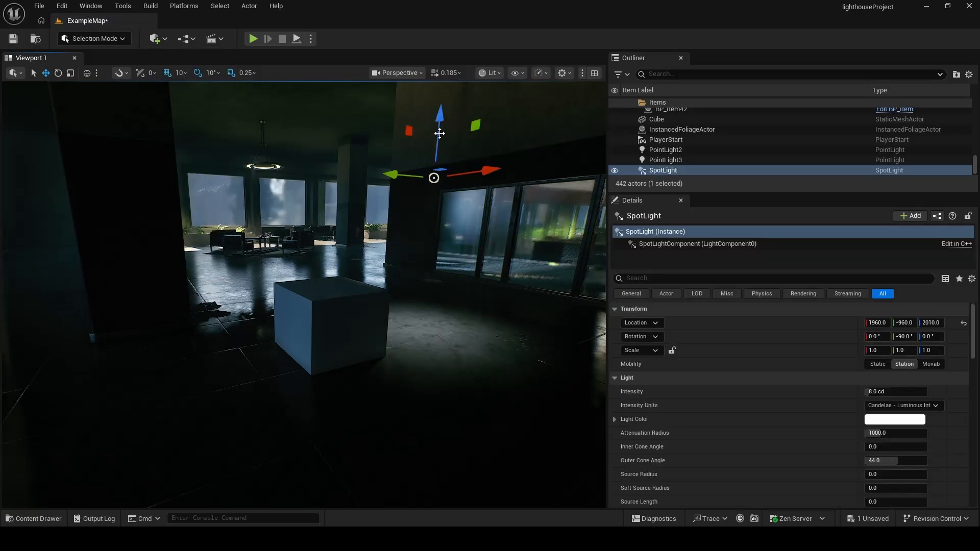
key(e)
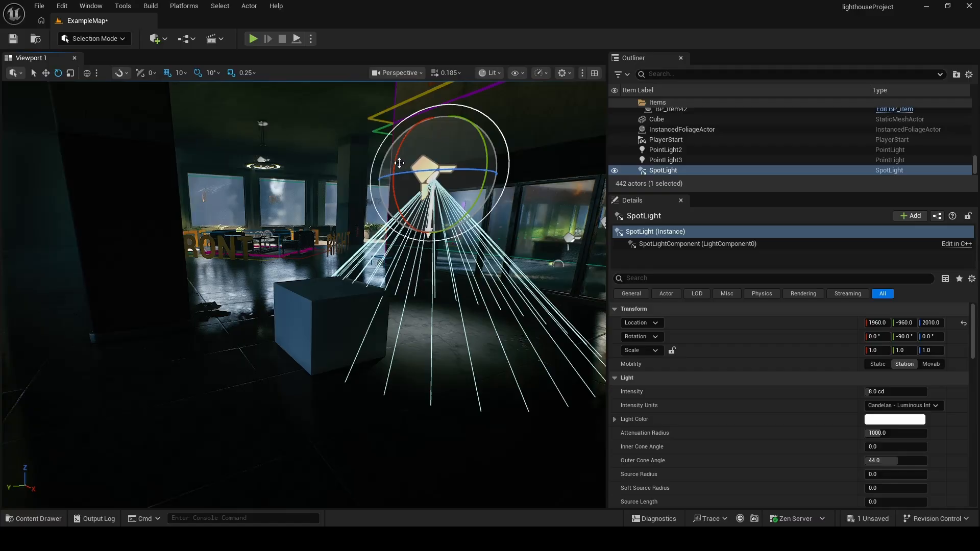
drag(400, 162, 409, 143)
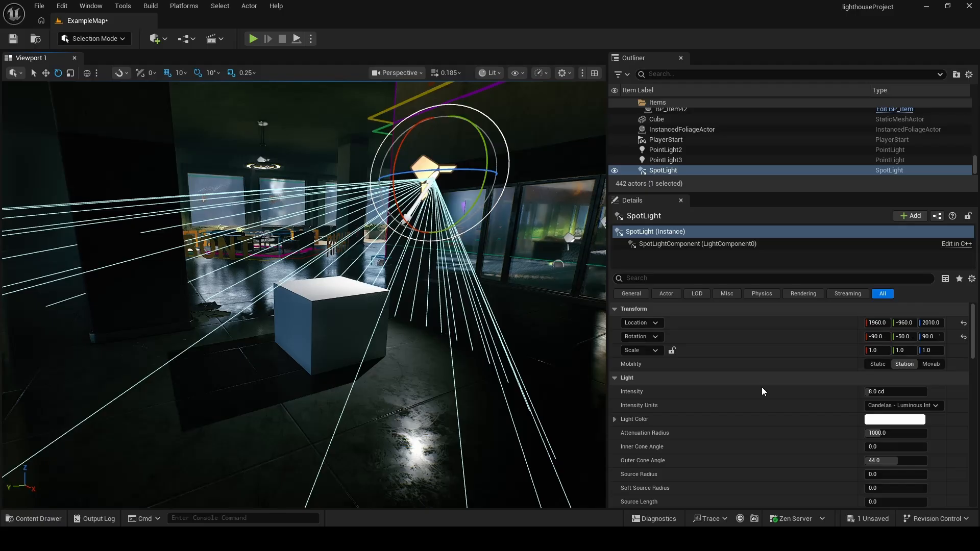
Set the spot light's attenuation radius to about 555, inner cone angle 23.1, outer cone angle 35.8, and enable temperature at 9796
scroll(762, 390, down, 2)
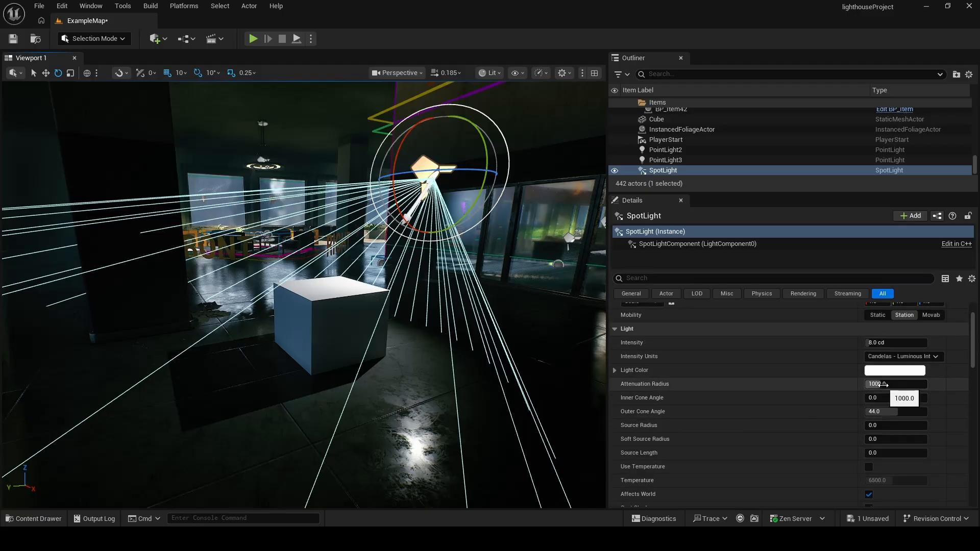
drag(884, 385, 877, 412)
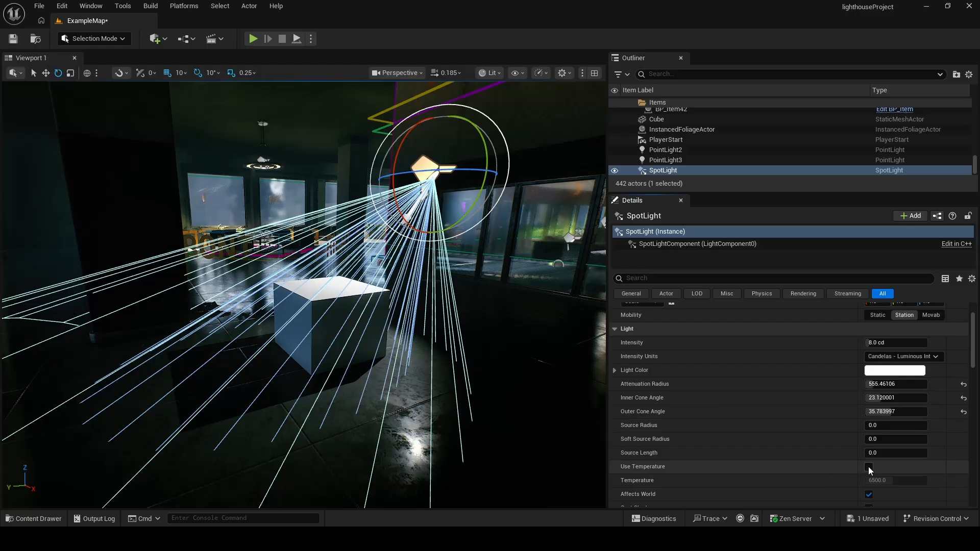
click(869, 468)
drag(874, 481, 889, 484)
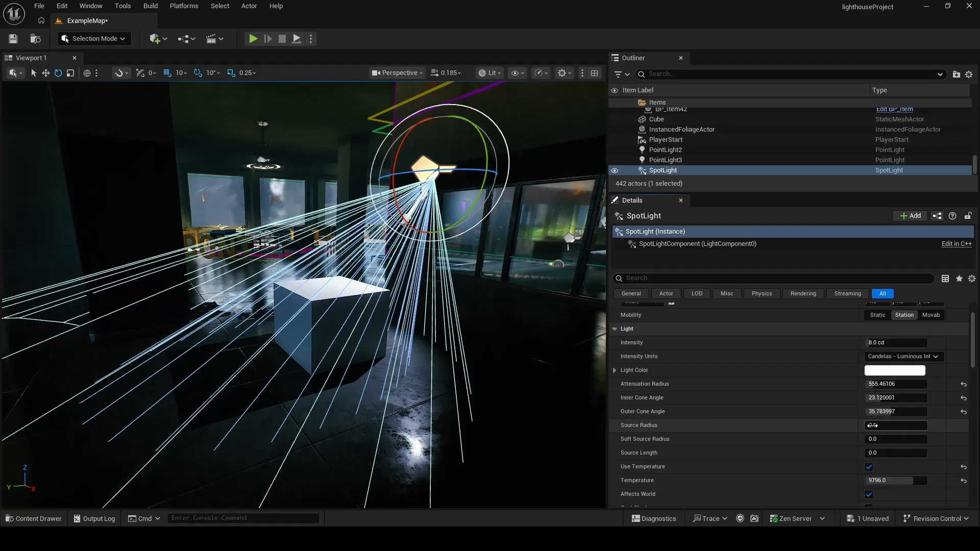
Set the spot light's source radius to 48 and inspect the lit cube without editor overlays
drag(872, 425, 913, 425)
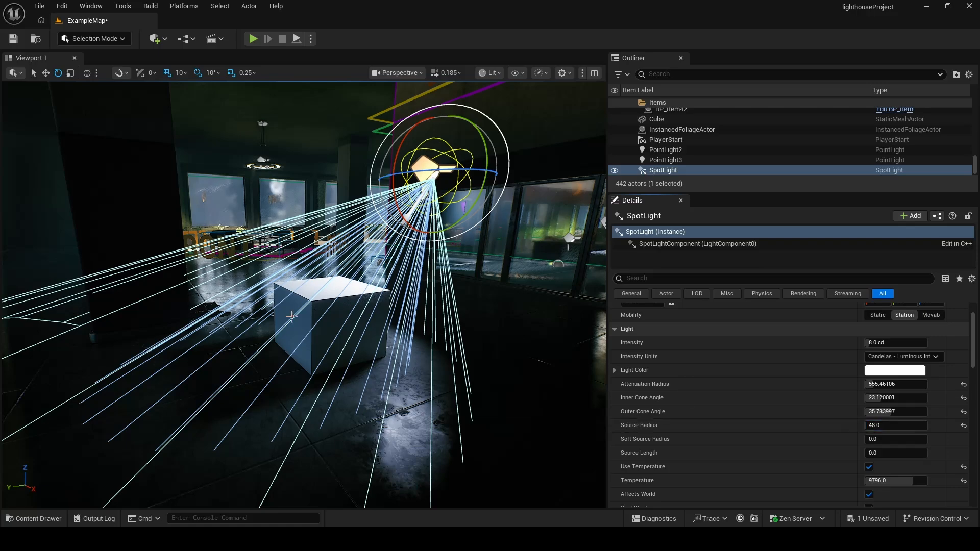
key(g)
mouse_move(304, 294)
right_down()
mouse_move(286, 294)
mouse_move(378, 295)
mouse_move(261, 292)
mouse_move(304, 291)
right_up()
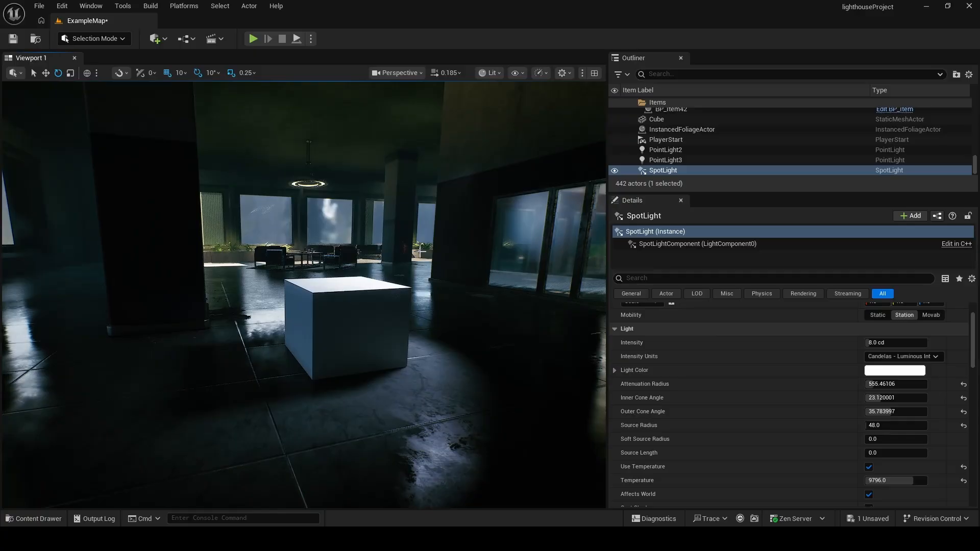
With editor overlays shown, raise the spot light high above the cube and rotate it to aim down at the cube
key(g)
right_drag(420, 251, 430, 204)
key(w)
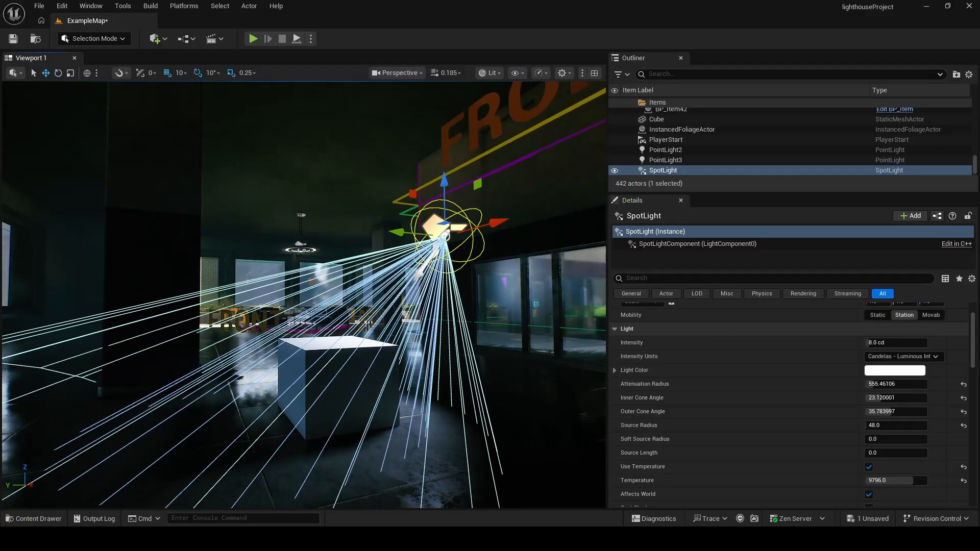
right_drag(429, 255, 427, 217)
drag(428, 259, 415, 92)
right_drag(396, 95, 392, 76)
key(e)
drag(354, 156, 377, 194)
right_drag(377, 204, 383, 255)
key(w)
Set the spot light's attenuation radius to about 708, inner cone angle 13 and intensity about 54 cd, and view the beam
mouse_move(874, 384)
mouse_down()
mouse_move(884, 384)
mouse_move(869, 384)
mouse_move(883, 398)
mouse_up()
drag(878, 342, 893, 342)
right_drag(306, 255, 353, 245)
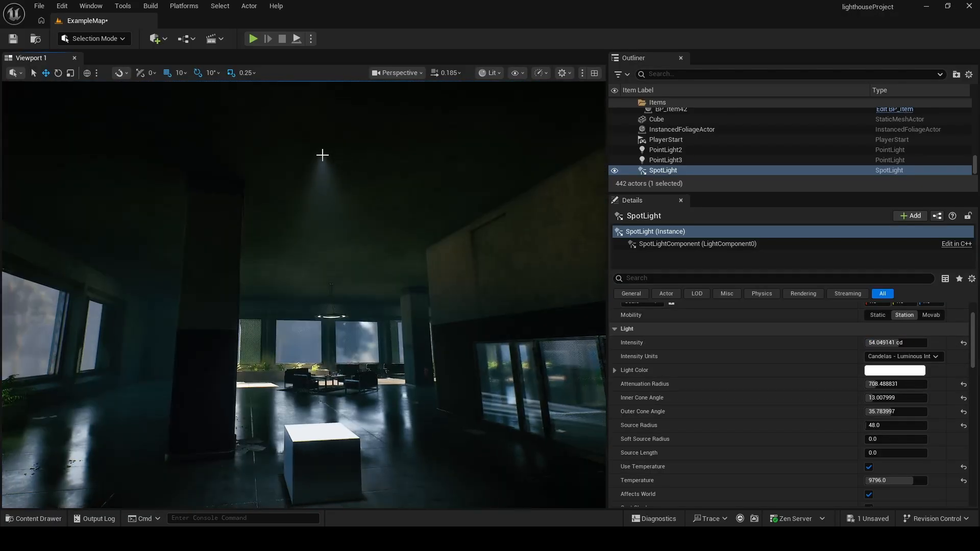
key(w)
right_drag(360, 188, 360, 234)
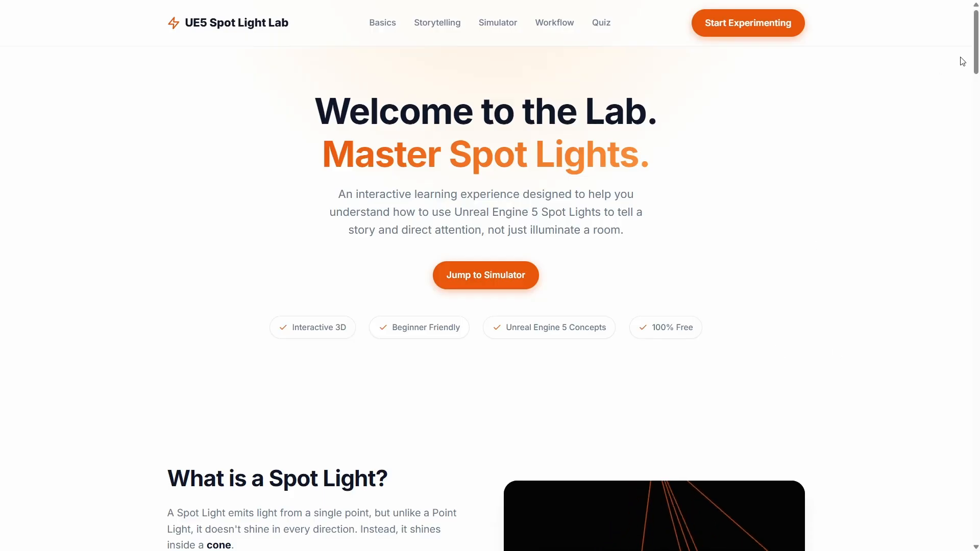
In the UE5 Spot Light Lab web page's simulator, set intensity to 800 cd, attenuation radius to 1150 units and inner cone angle to 21°
scroll(215, 348, down, 10)
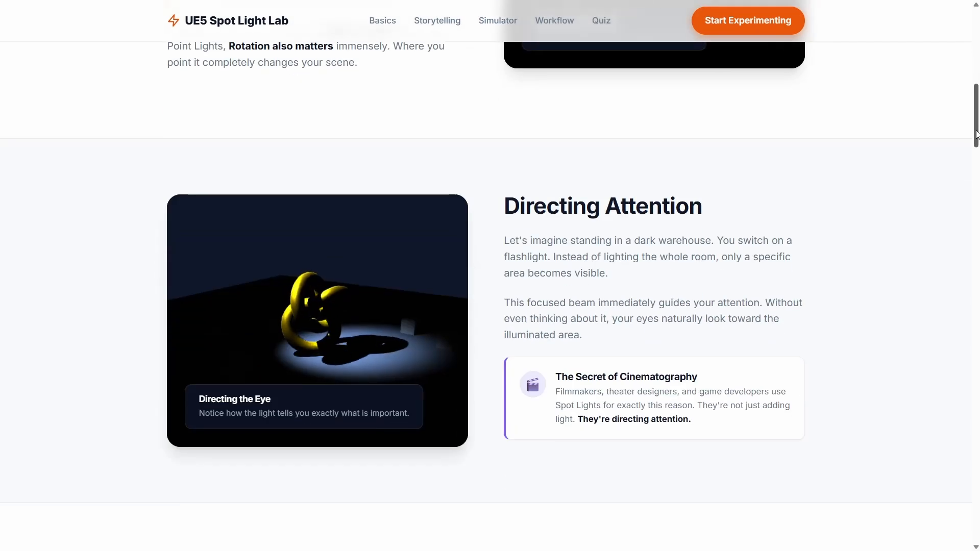
scroll(214, 348, down, 15)
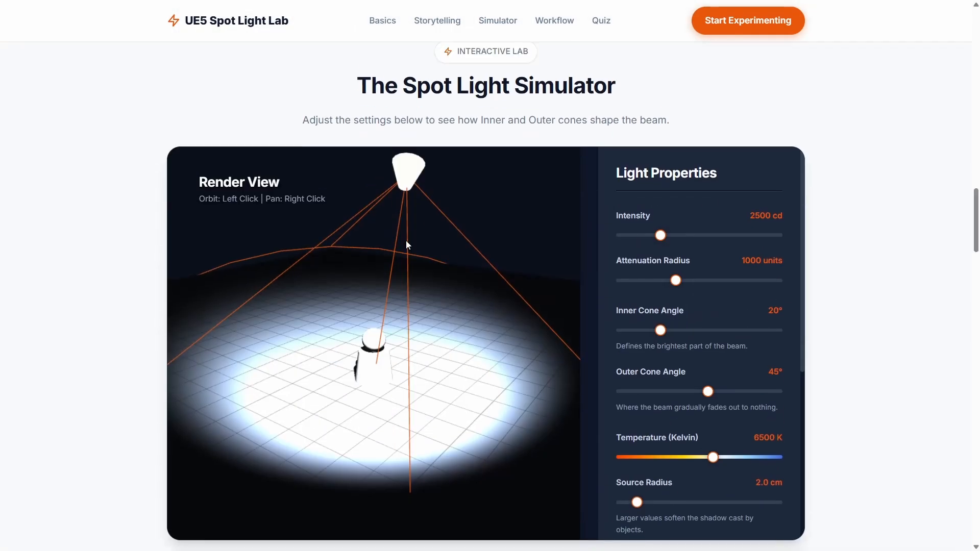
click(632, 242)
drag(633, 243, 633, 243)
mouse_move(675, 283)
mouse_down()
mouse_move(658, 286)
mouse_move(685, 285)
mouse_up()
mouse_move(660, 330)
mouse_down()
mouse_move(691, 331)
mouse_move(662, 332)
mouse_up()
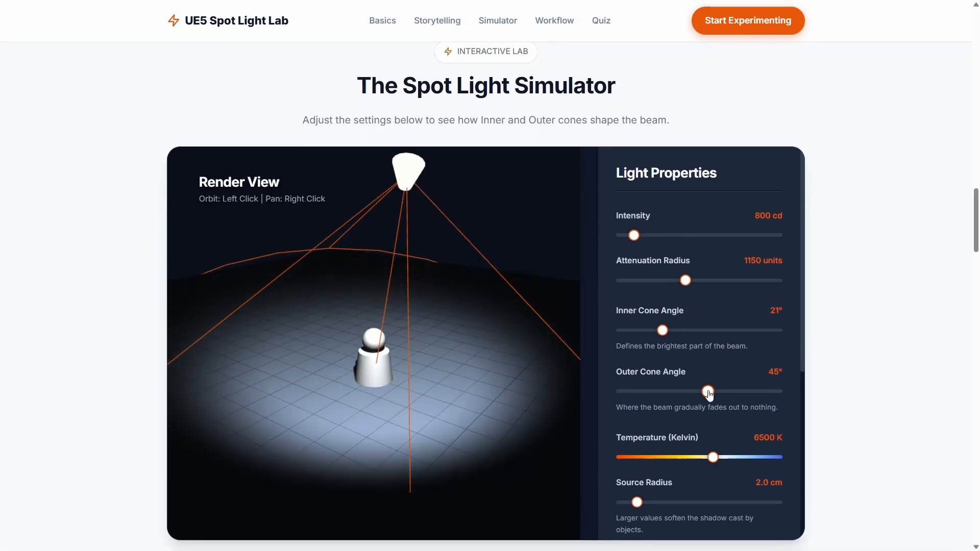
Narrow the simulator's outer cone angle, choose a warmer colour temperature, and look through the remaining light and transform settings
drag(707, 392, 689, 393)
drag(715, 459, 667, 462)
drag(802, 269, 811, 467)
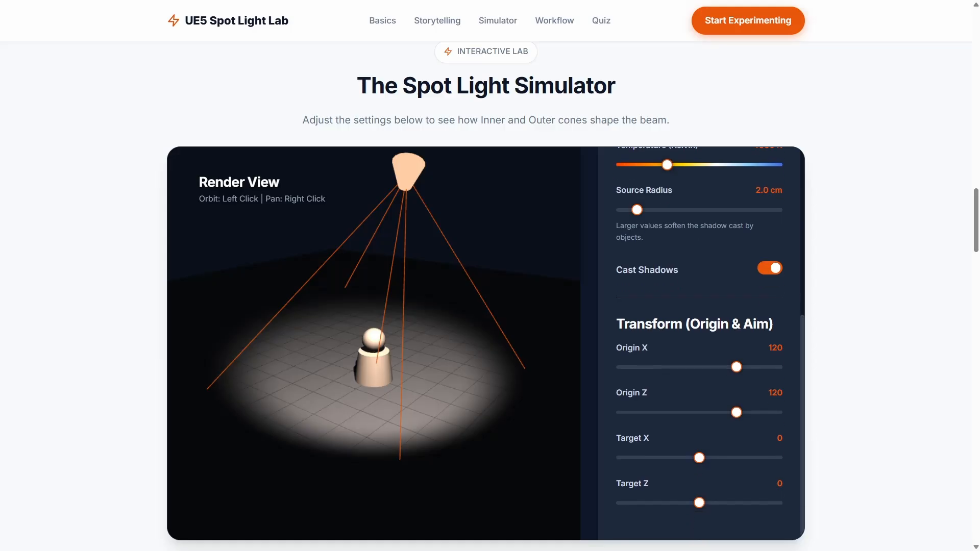
drag(976, 227, 951, 498)
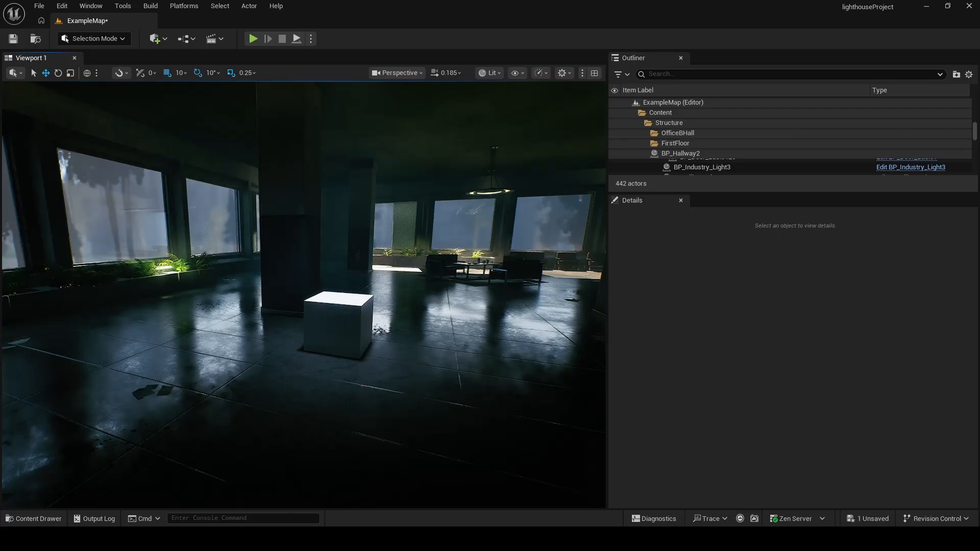